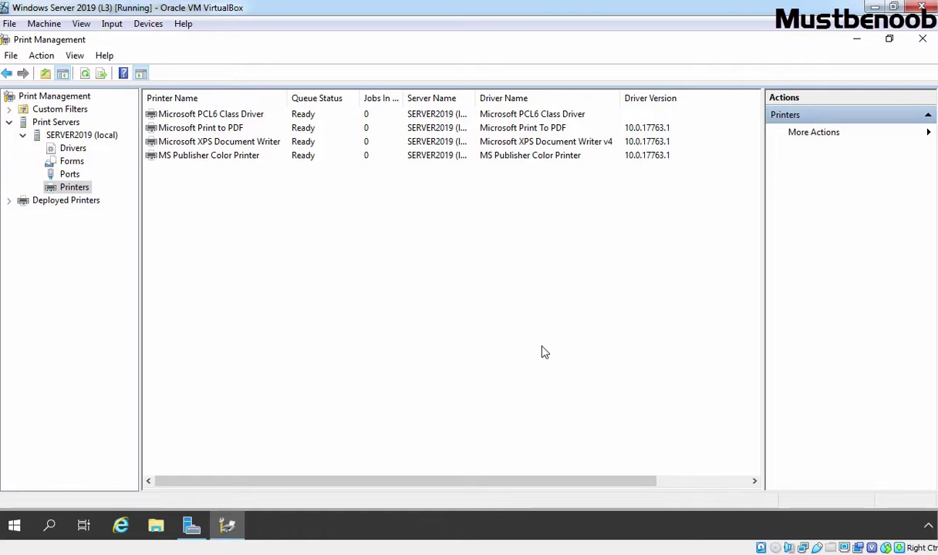
Select the MS Publisher Color Printer in the printer list and open Active Directory Users and Computers from Server Manager.
click(188, 120)
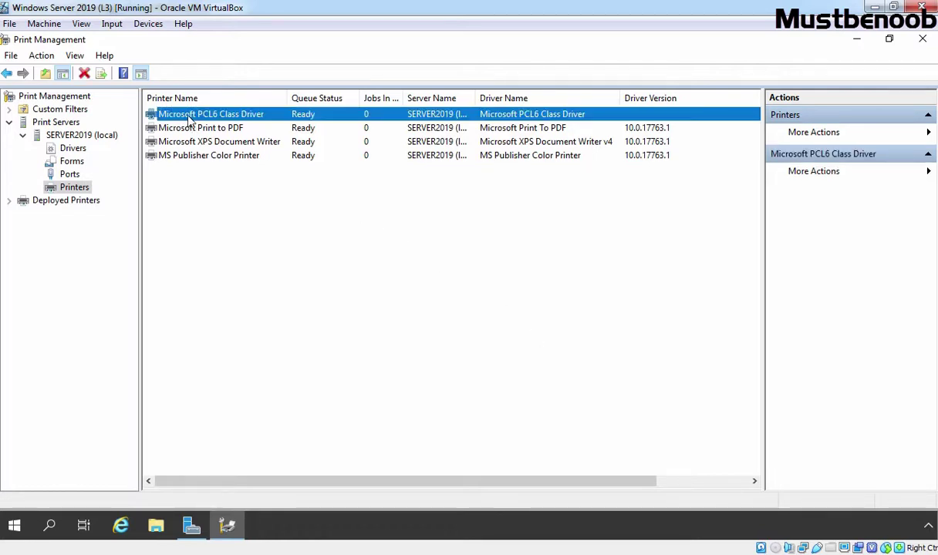
click(182, 159)
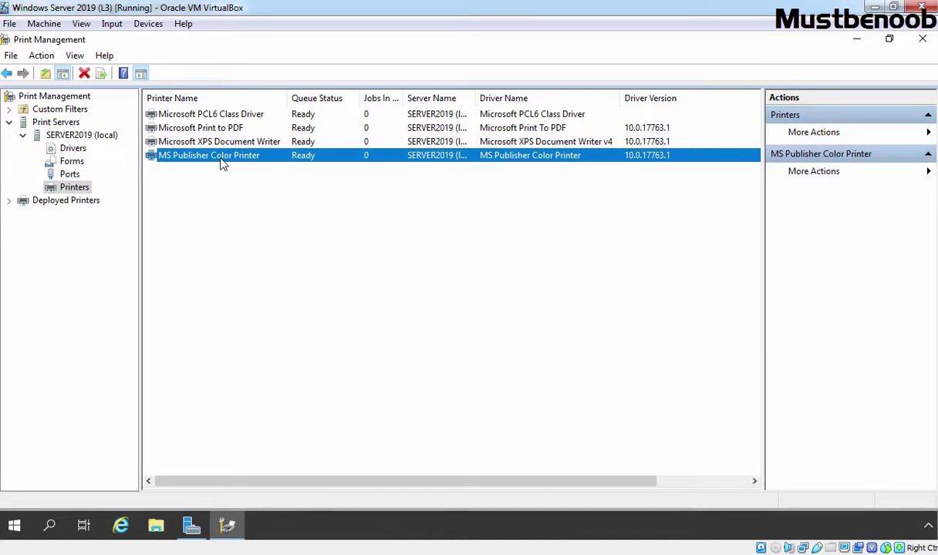
click(191, 526)
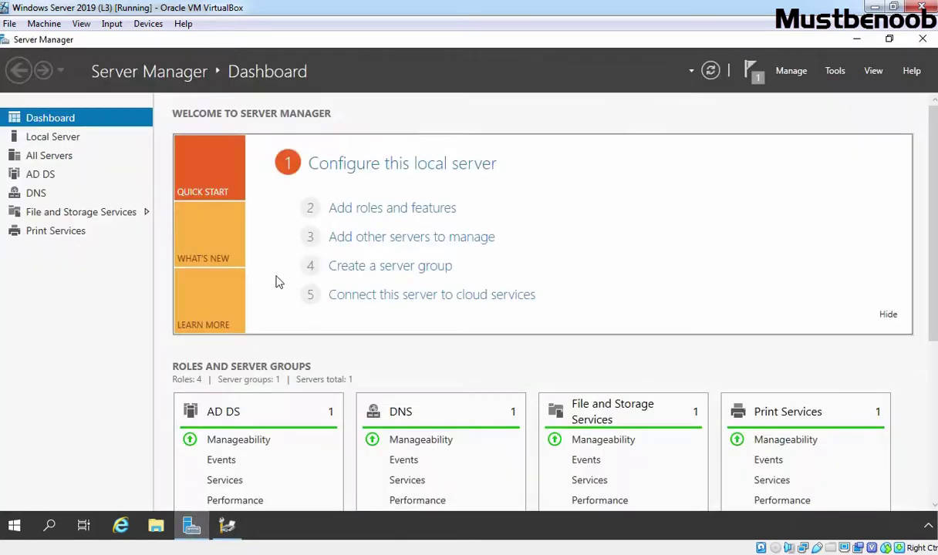
click(838, 76)
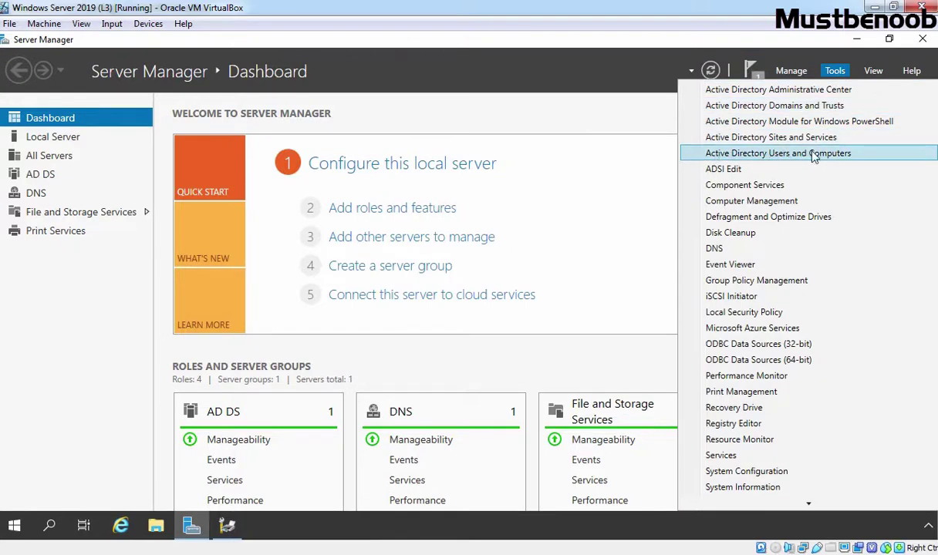
click(848, 157)
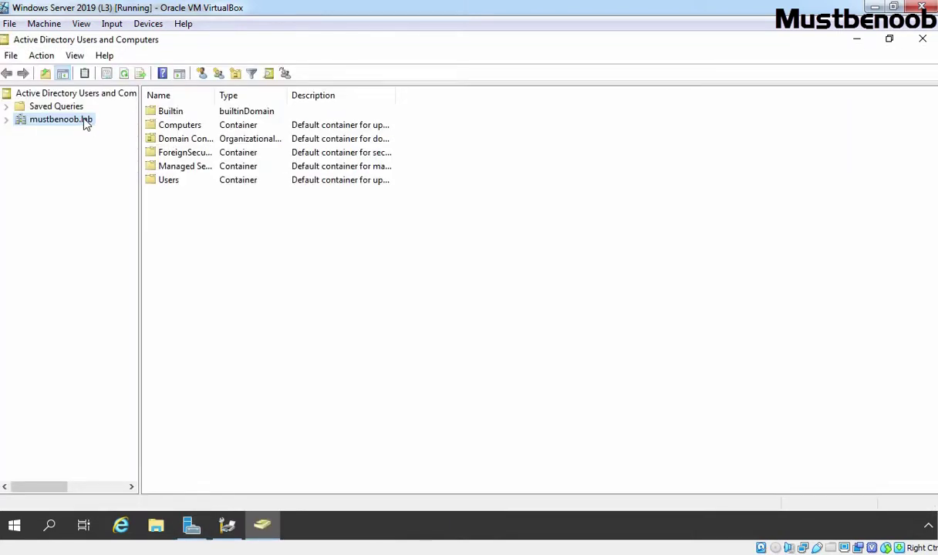
Create an organizational unit named LABGUIDE directly under the mustbenoob.lab domain.
right_click(87, 125)
mouse_move(135, 228)
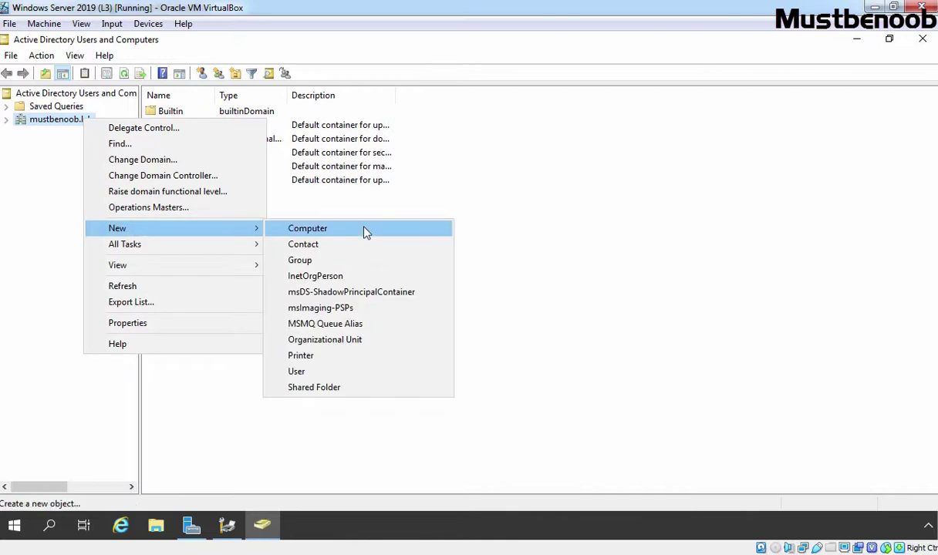
click(307, 339)
text(LAB)
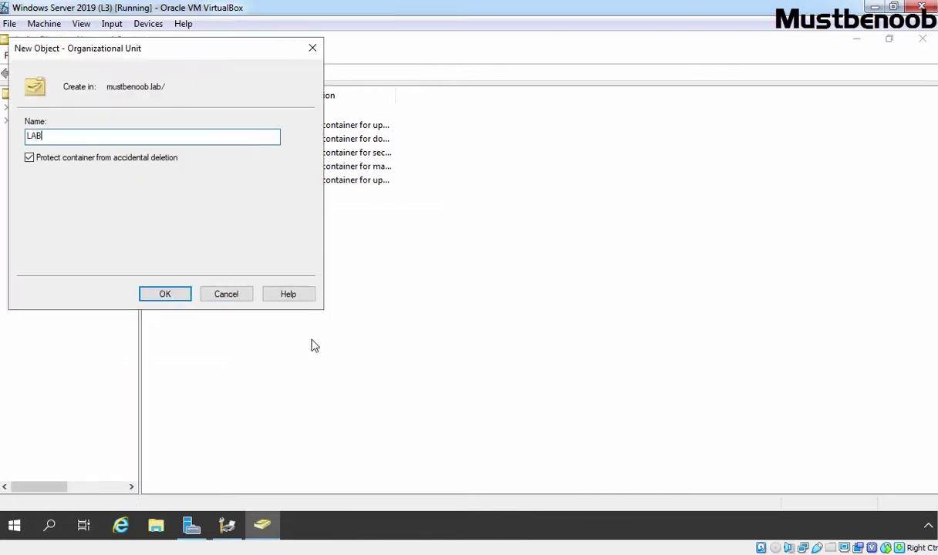
text(GUIDE)
click(167, 295)
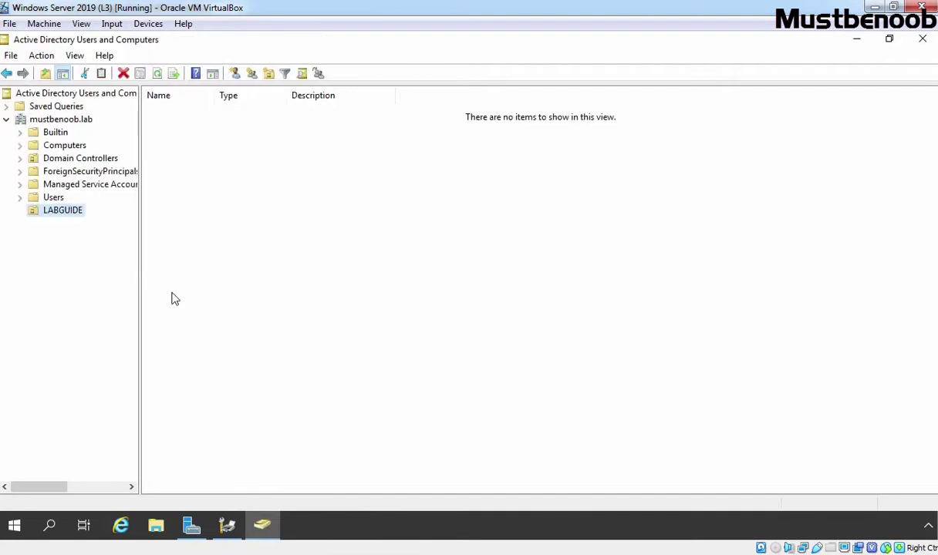
Move the two user accounts listed just below Guest from the Users container into the LABGUIDE organizational unit and check its contents.
click(52, 197)
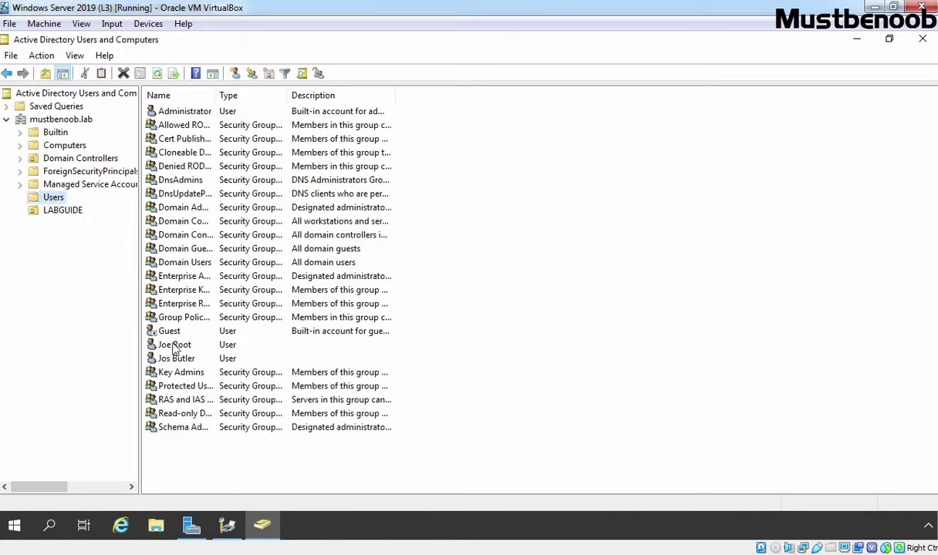
click(174, 346)
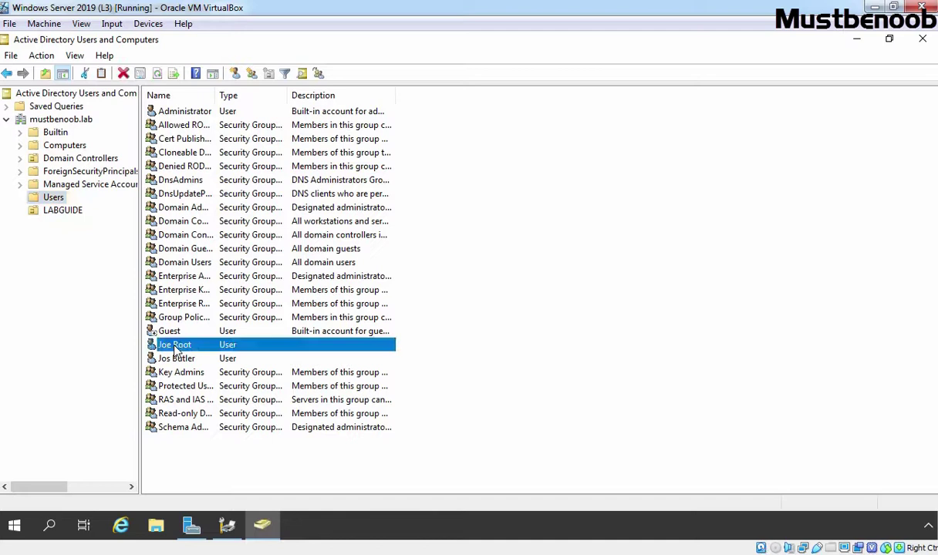
ctrl+click(182, 360)
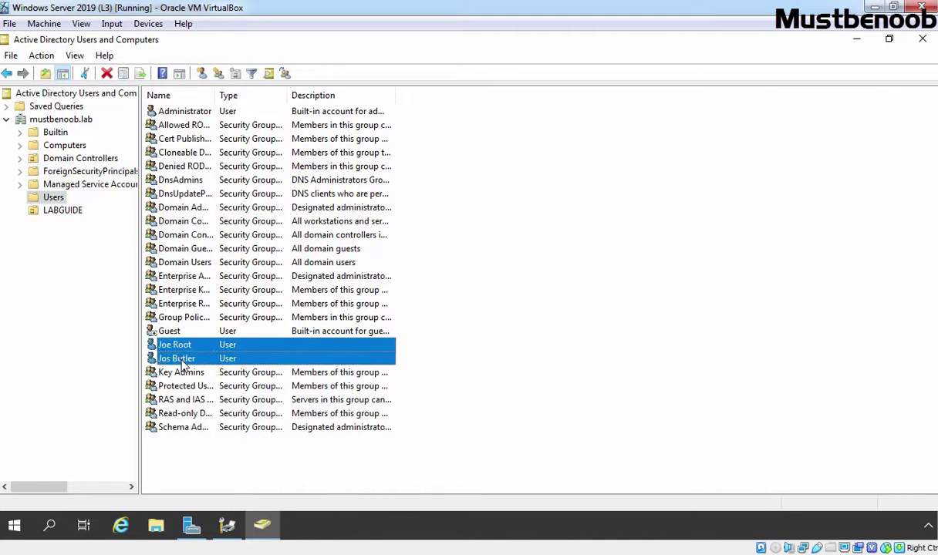
right_click(182, 362)
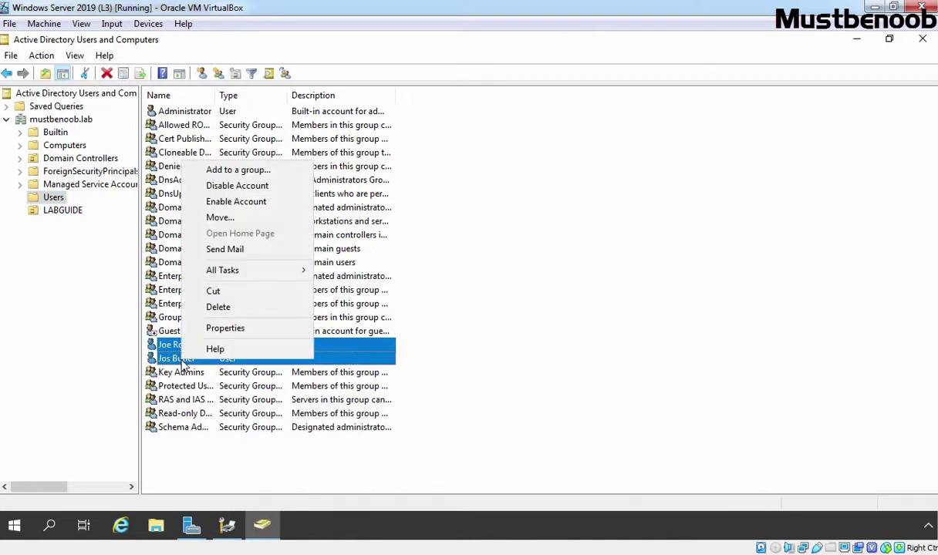
click(216, 216)
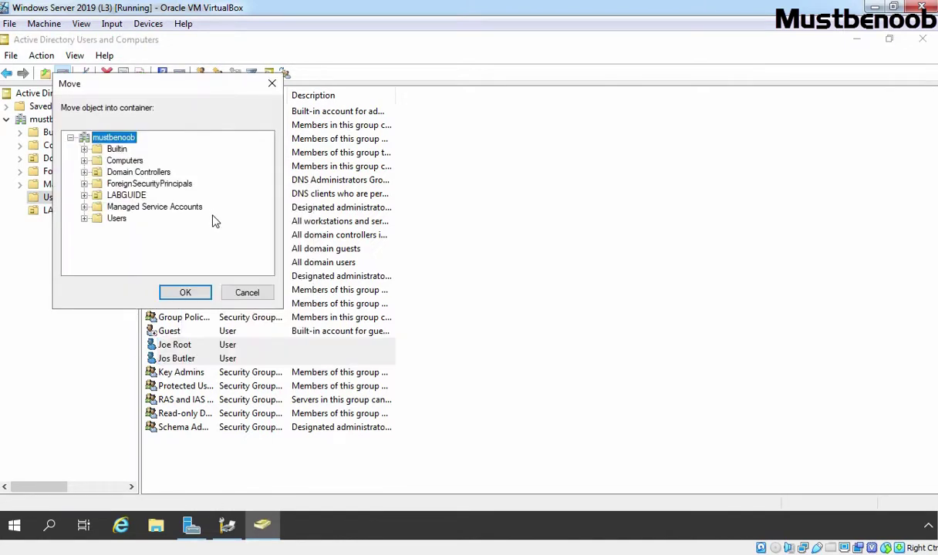
click(117, 195)
click(185, 292)
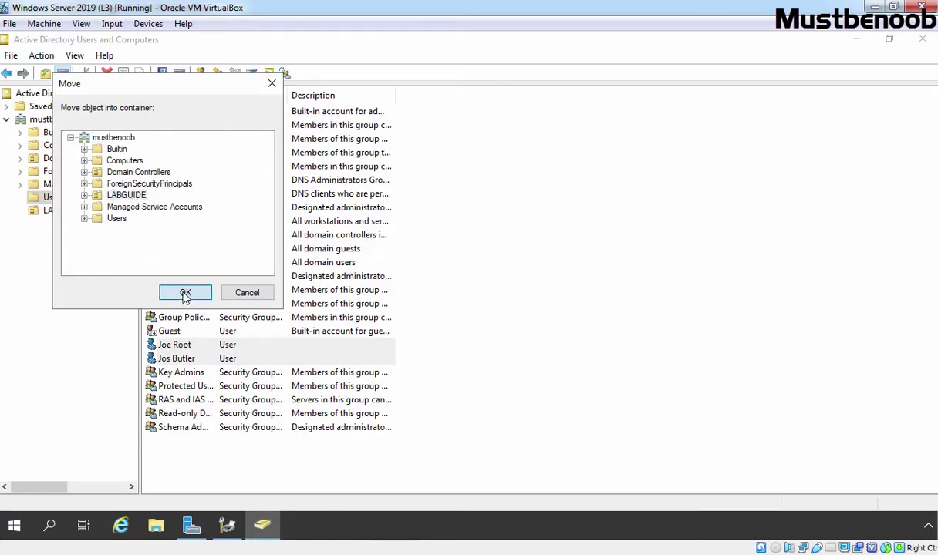
click(51, 212)
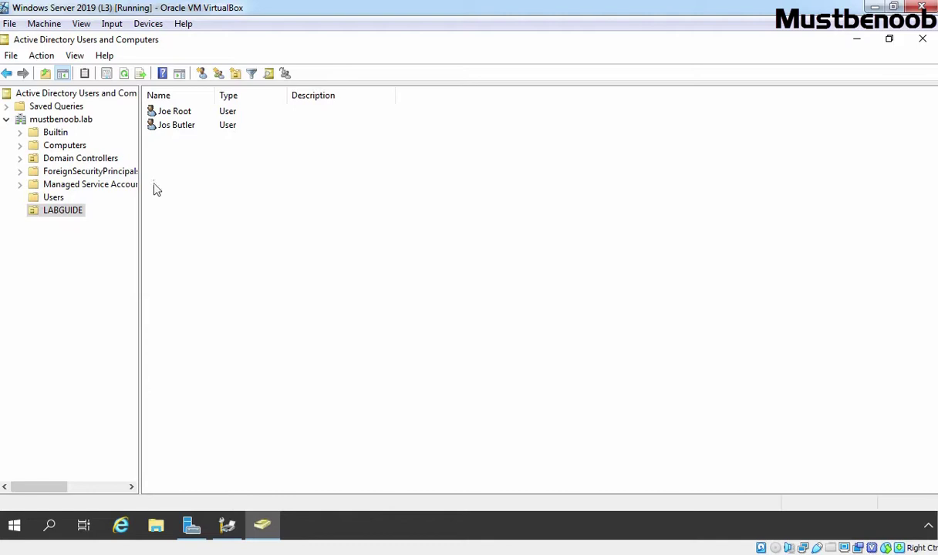
drag(274, 172, 150, 112)
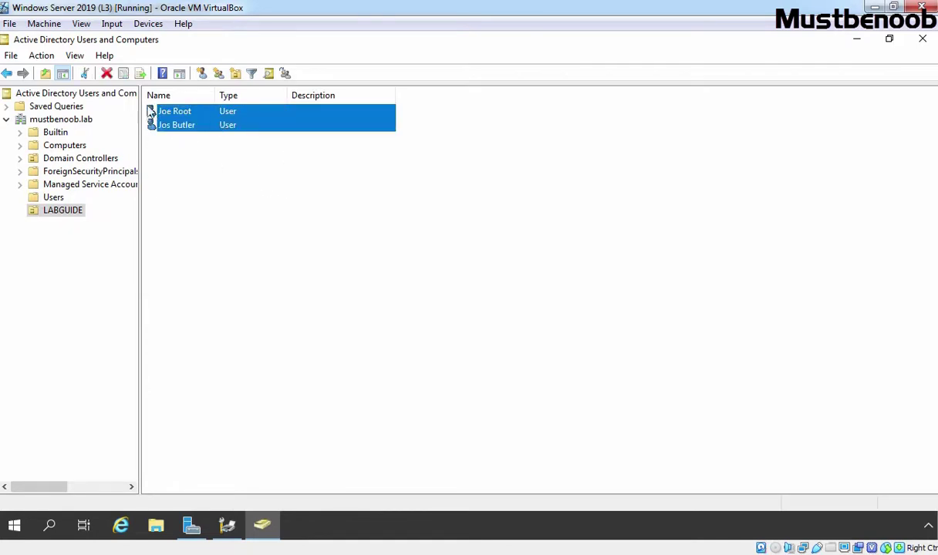
Open Group Policy Management from Server Manager in a maximized window and expand the forest down to the mustbenoob.lab domain's contents.
click(858, 41)
click(835, 71)
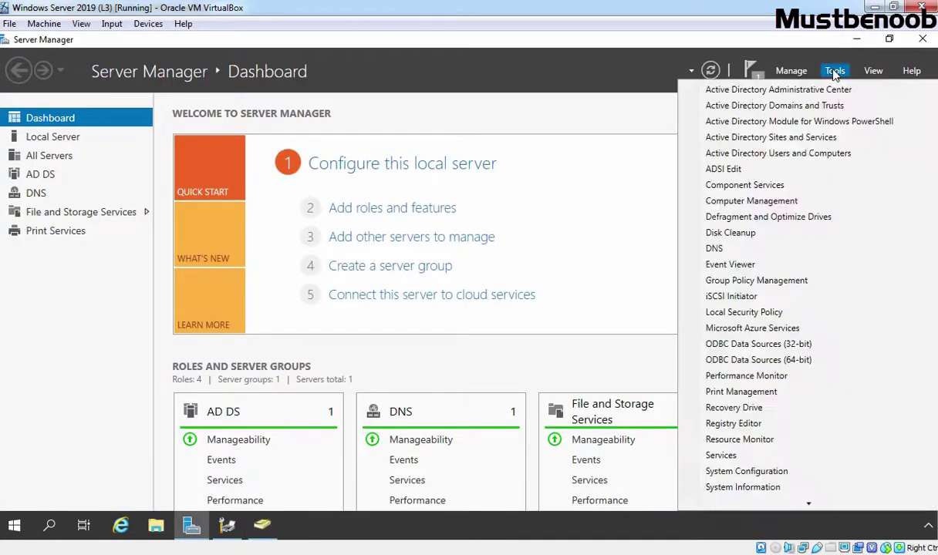
click(814, 281)
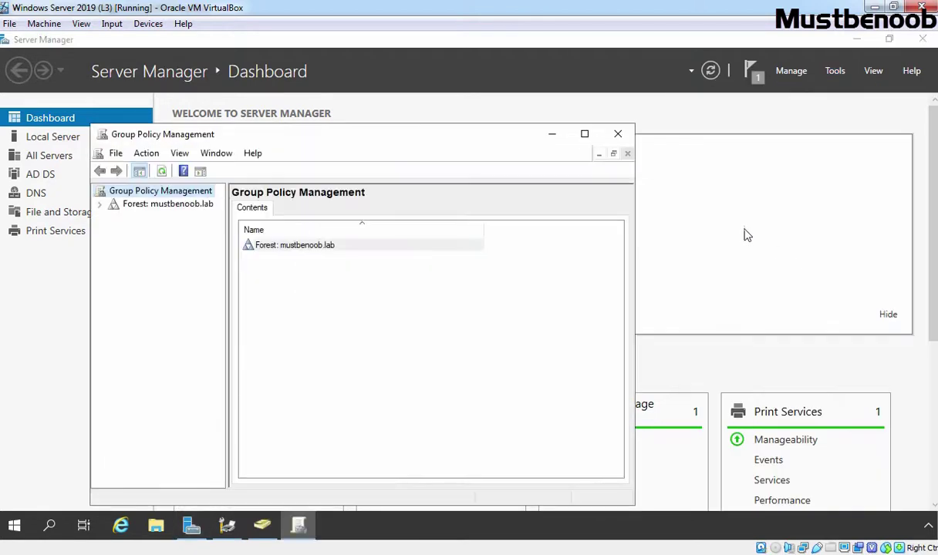
click(585, 136)
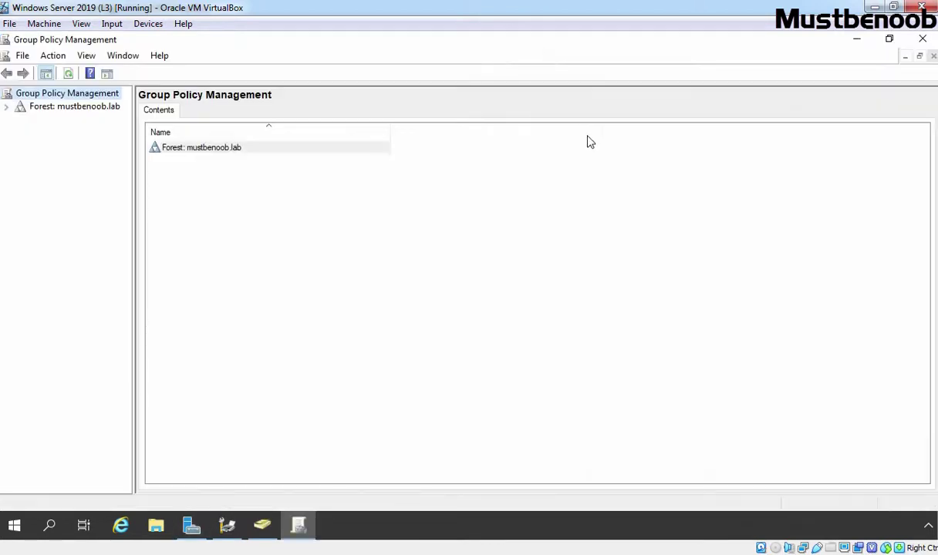
double_click(75, 108)
double_click(74, 121)
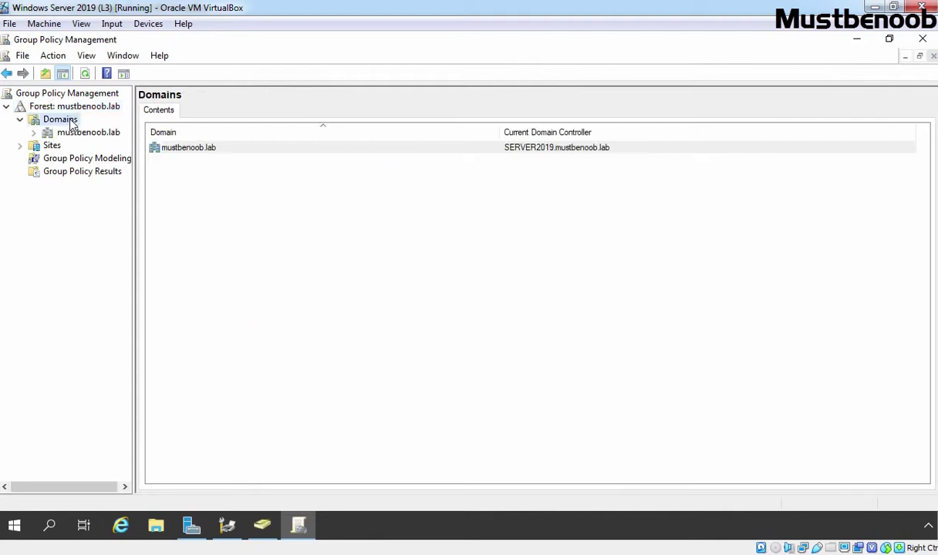
double_click(74, 134)
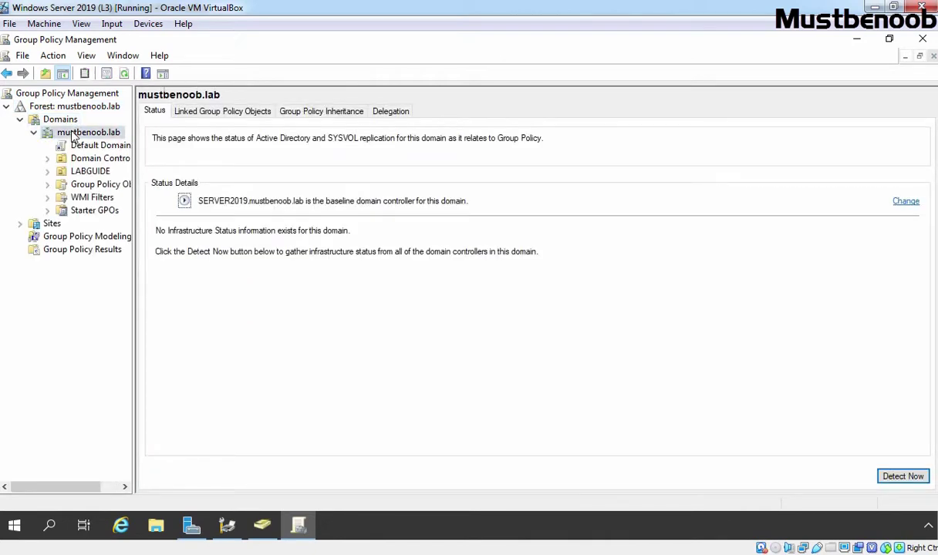
Create a GPO named "Deploy Printers using Group Policy" linked to the LABGUIDE organizational unit.
click(91, 172)
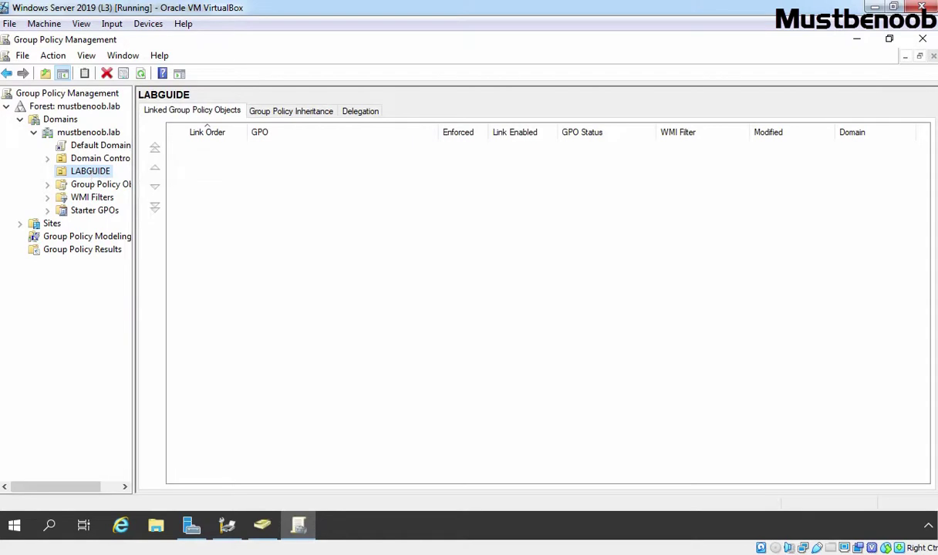
right_click(91, 172)
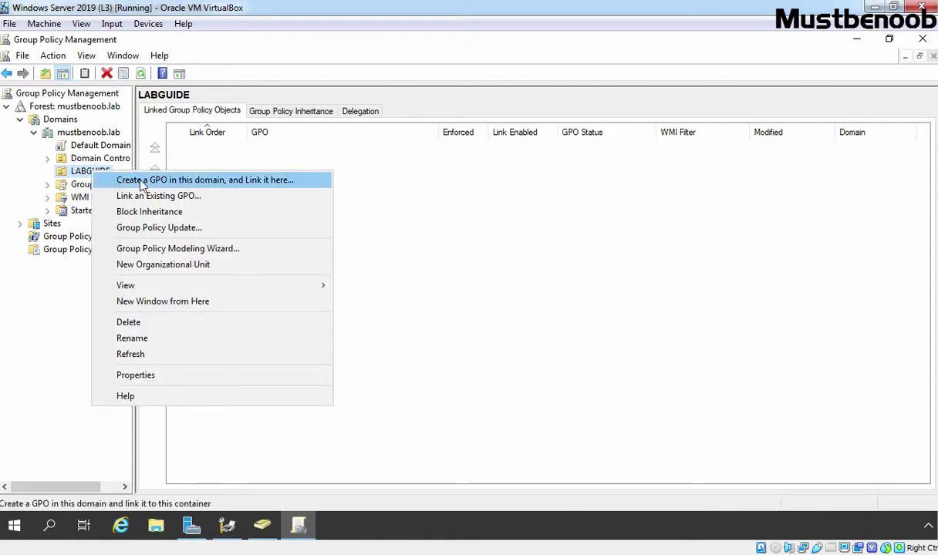
click(285, 181)
text(Deploy Printers)
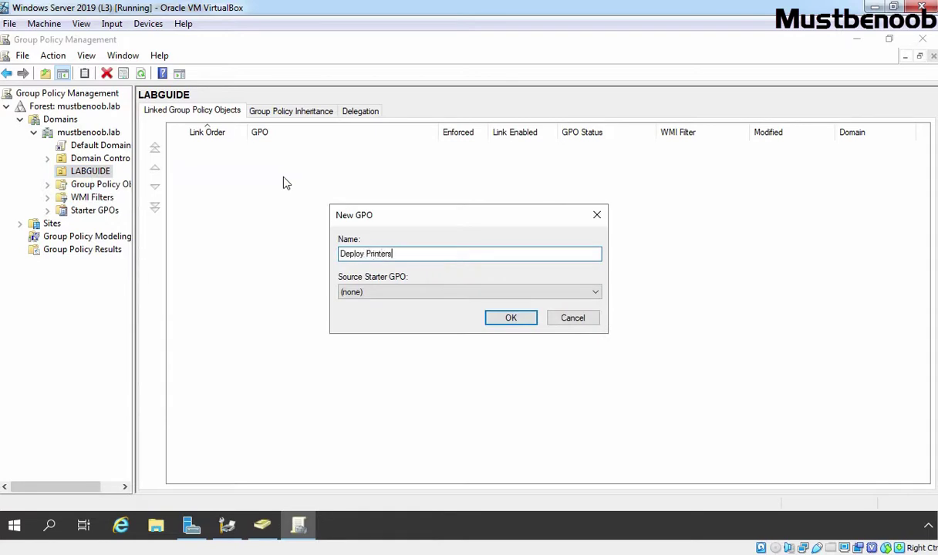
text( using Group Policy)
click(510, 318)
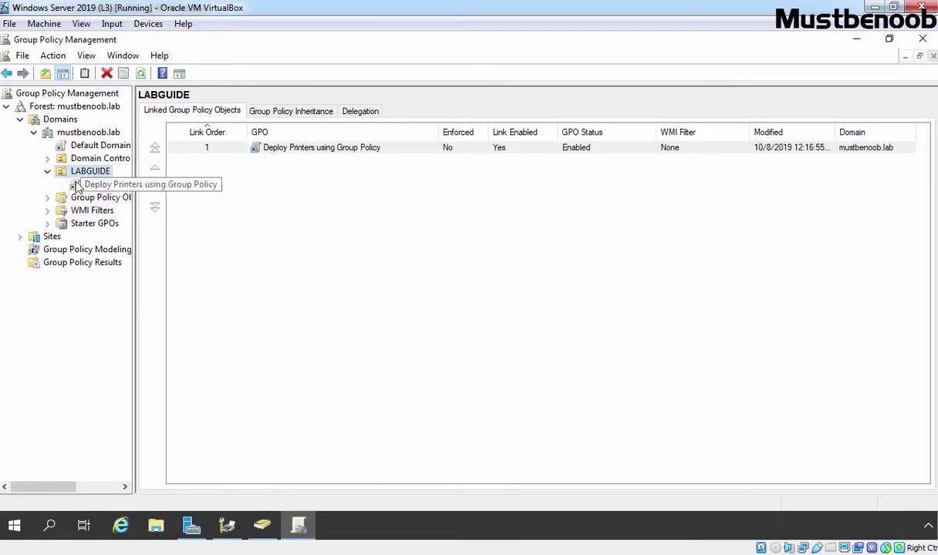
Widen the console tree and display the new GPO under LABGUIDE, setting its link message not to show again.
drag(134, 171, 220, 177)
click(152, 187)
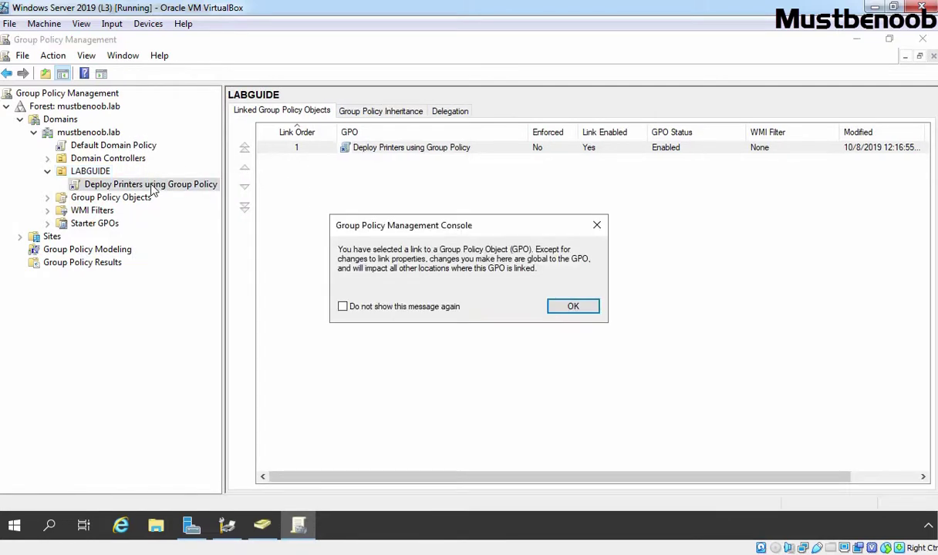
click(390, 306)
click(572, 307)
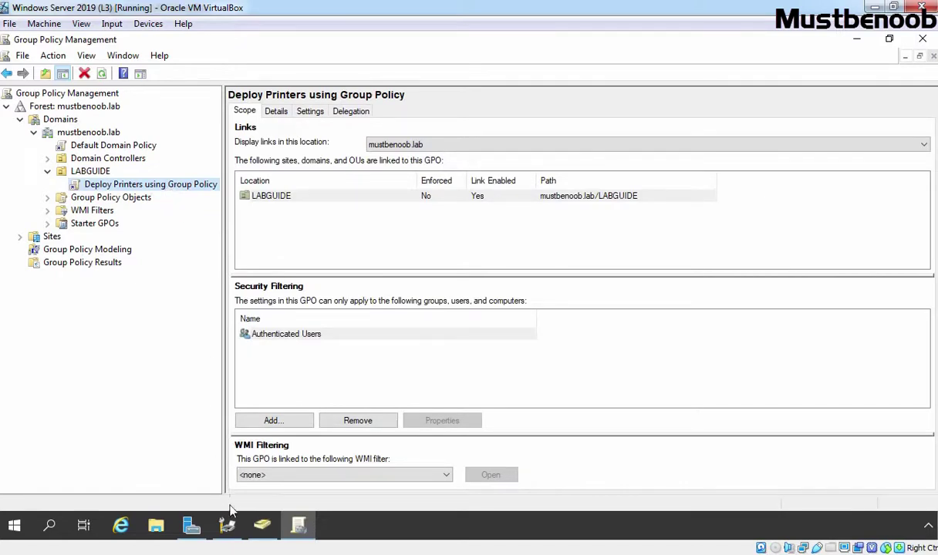
In Print Management, start deploying the MS Publisher Color Printer with Group Policy and choose LABGUIDE's "Deploy Printers using Group Policy" GPO.
click(230, 532)
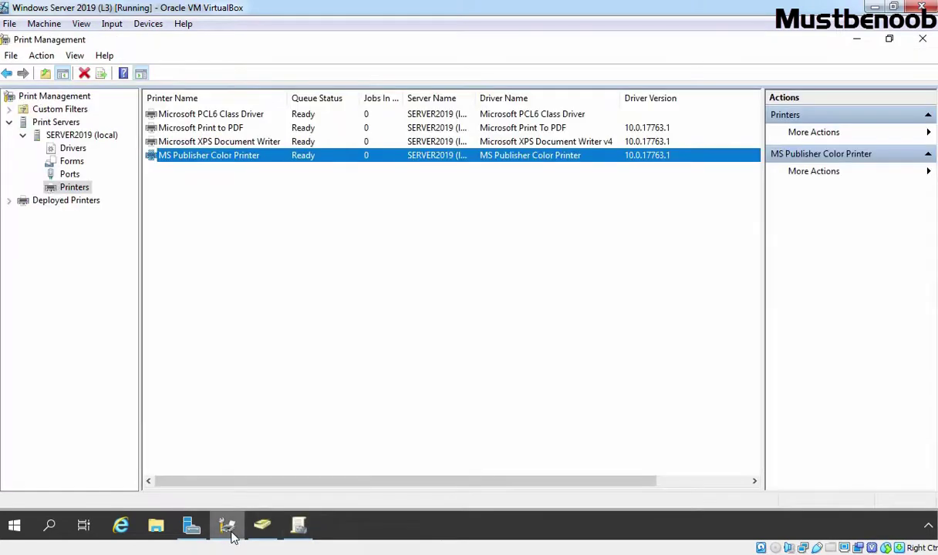
right_click(195, 159)
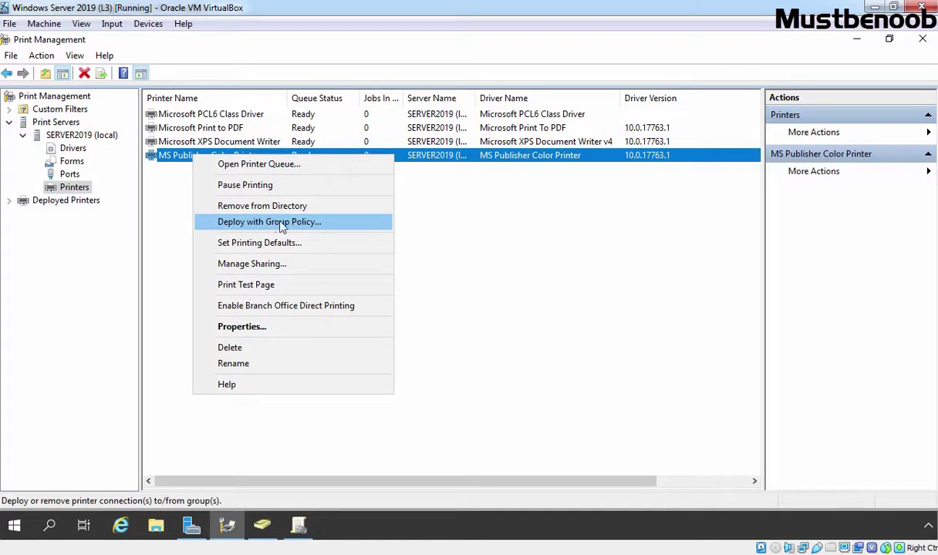
click(305, 223)
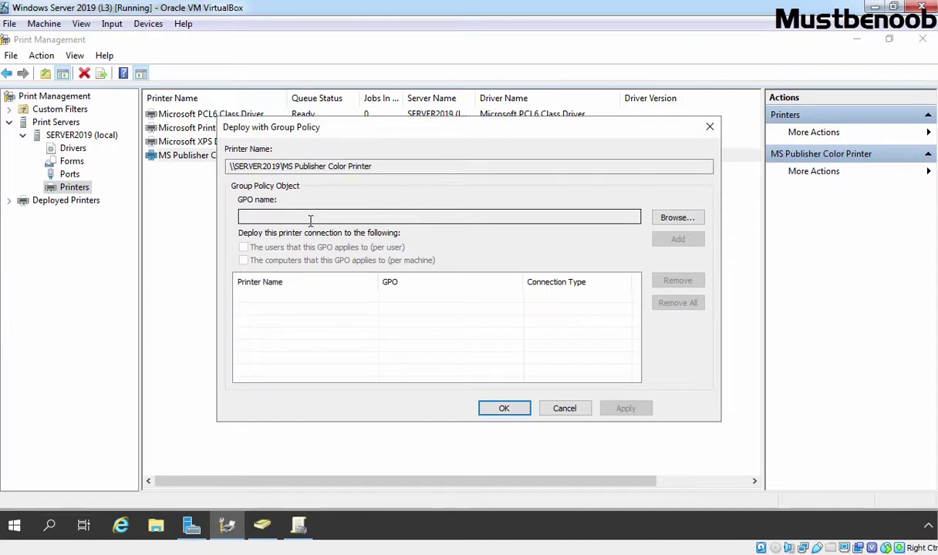
click(676, 218)
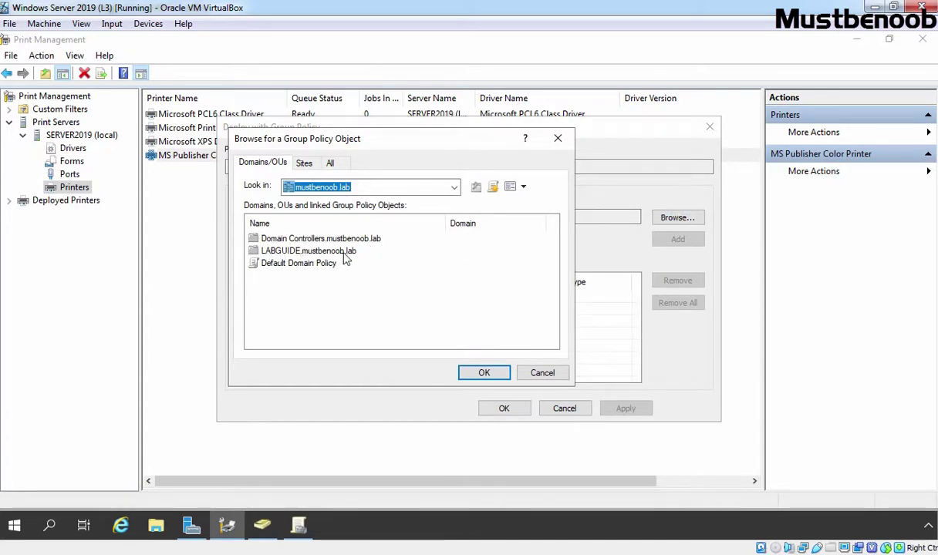
double_click(297, 252)
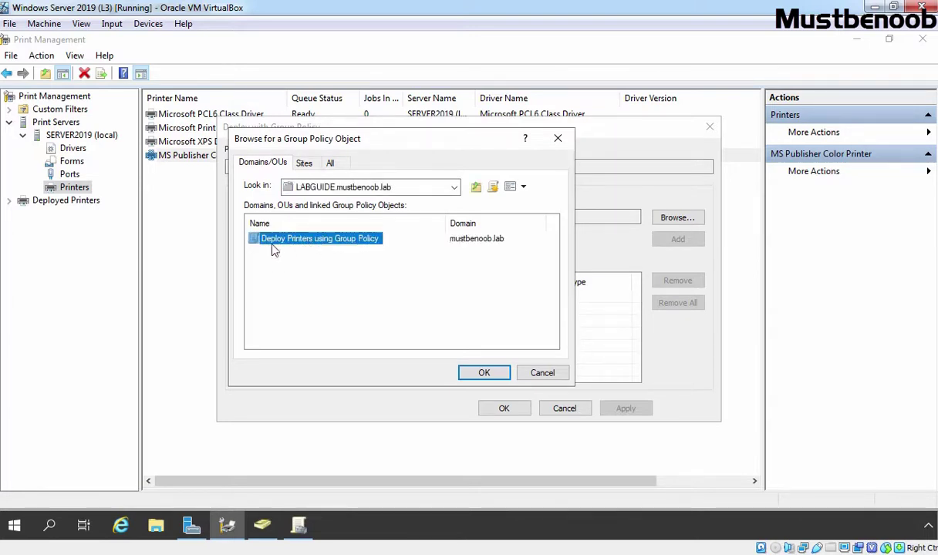
click(299, 526)
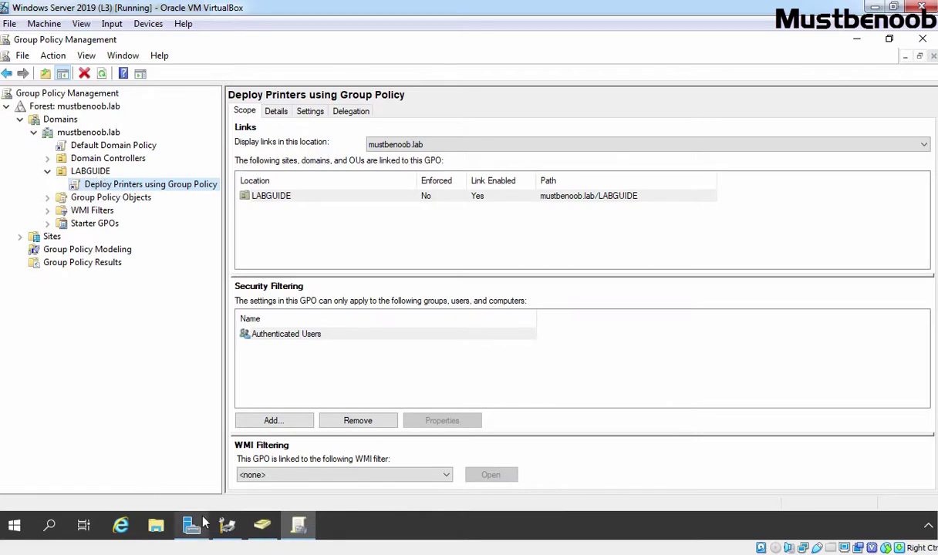
click(226, 525)
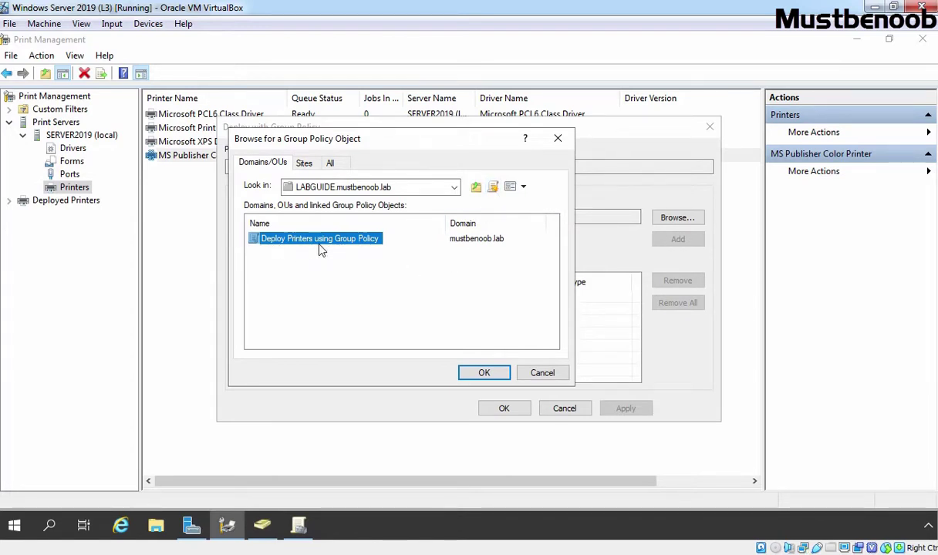
click(484, 375)
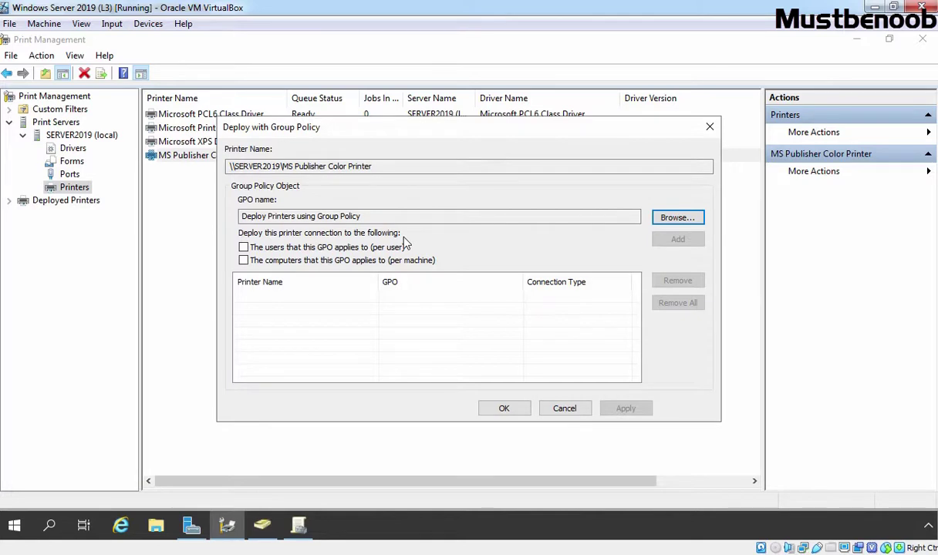
Review the user accounts inside the LABGUIDE organizational unit in Active Directory Users and Computers, returning to Print Management.
click(262, 527)
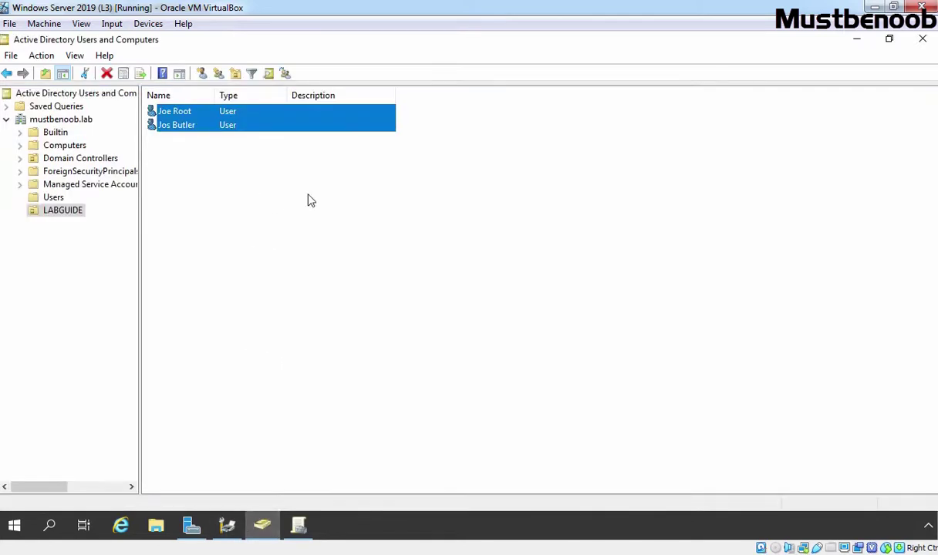
drag(331, 211, 157, 103)
click(228, 524)
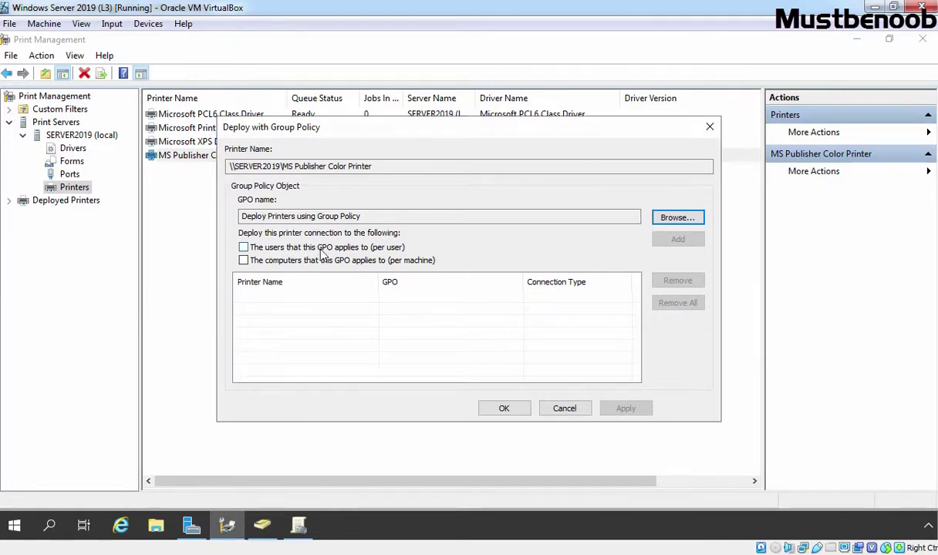
Add a per-user connection for the MS Publisher Color Printer to the chosen GPO, apply the deployment and close the dialog.
click(243, 248)
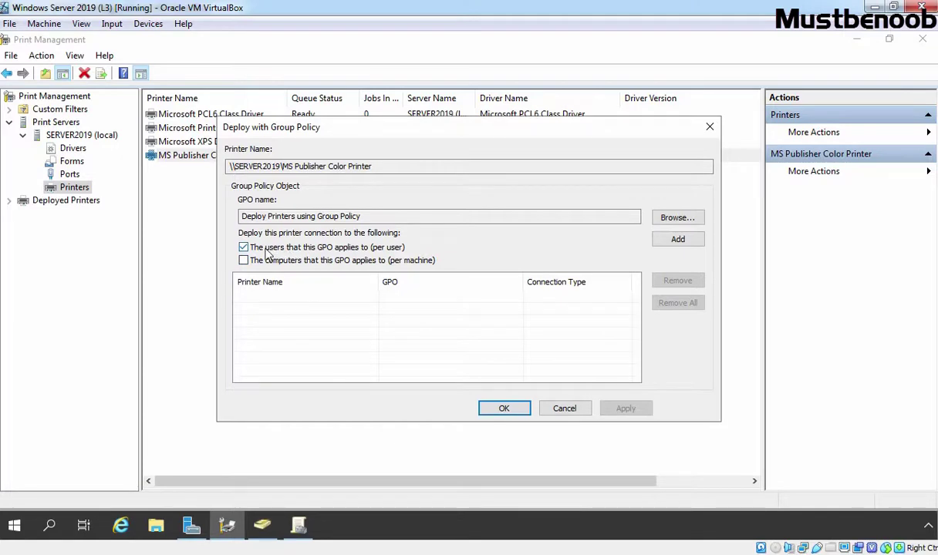
click(678, 241)
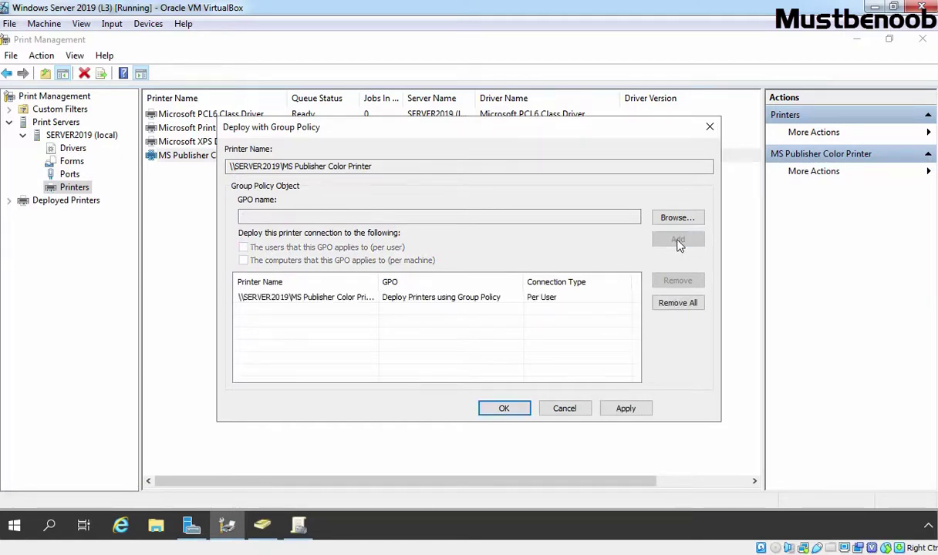
double_click(381, 276)
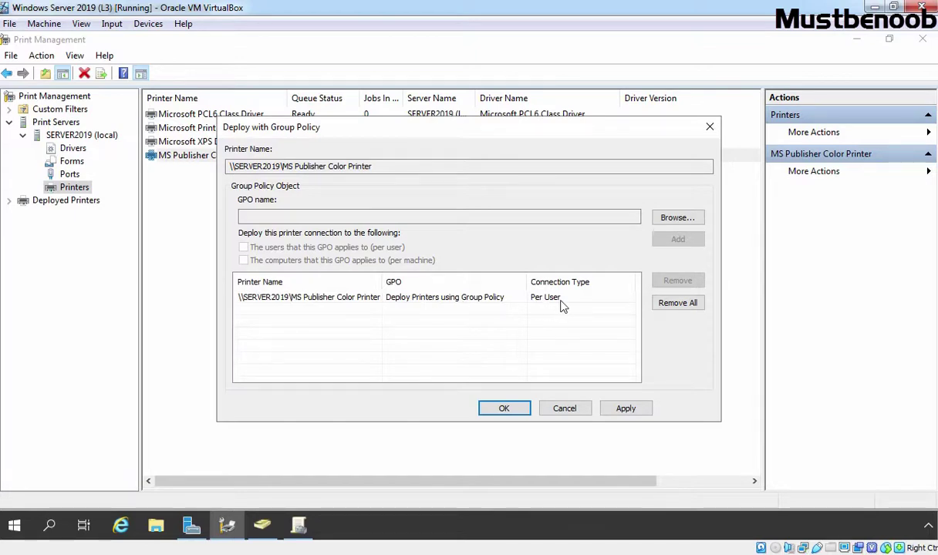
click(626, 408)
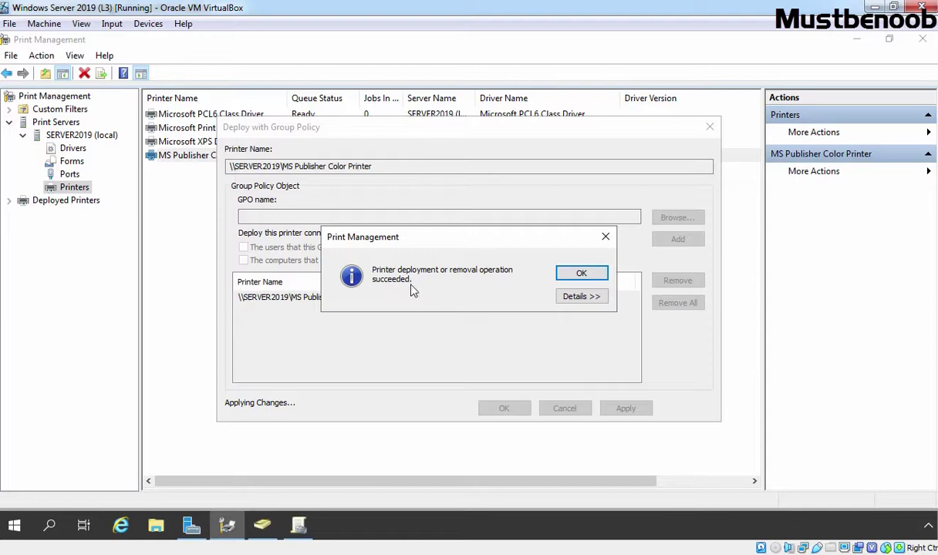
click(571, 274)
click(502, 407)
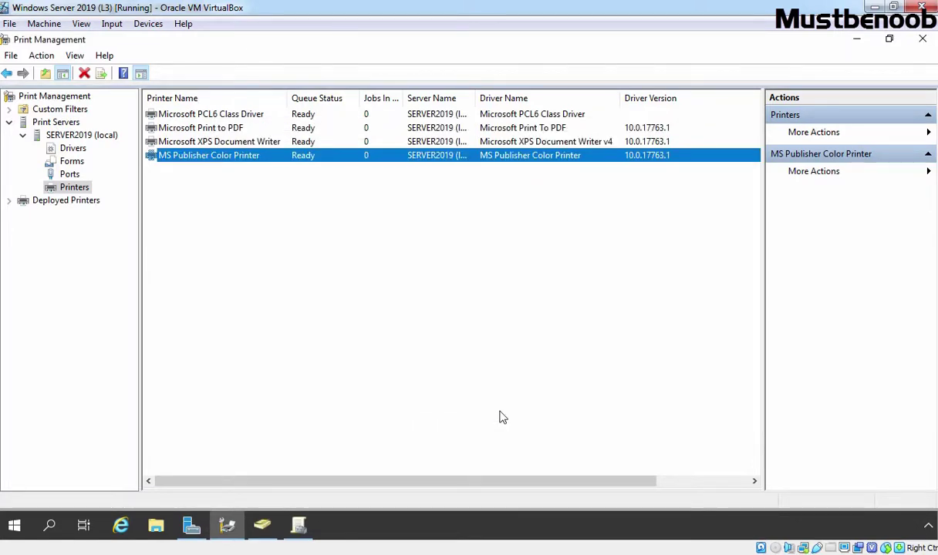
In Group Policy Management, display the GPO's settings report, adding about:security_mmc.exe to the Trusted sites, and expand Printer Connections.
click(300, 525)
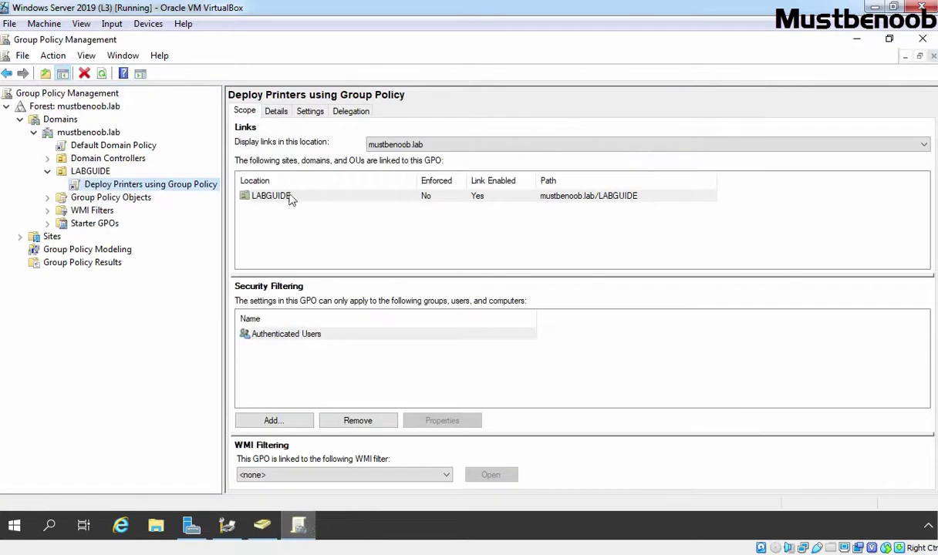
click(310, 112)
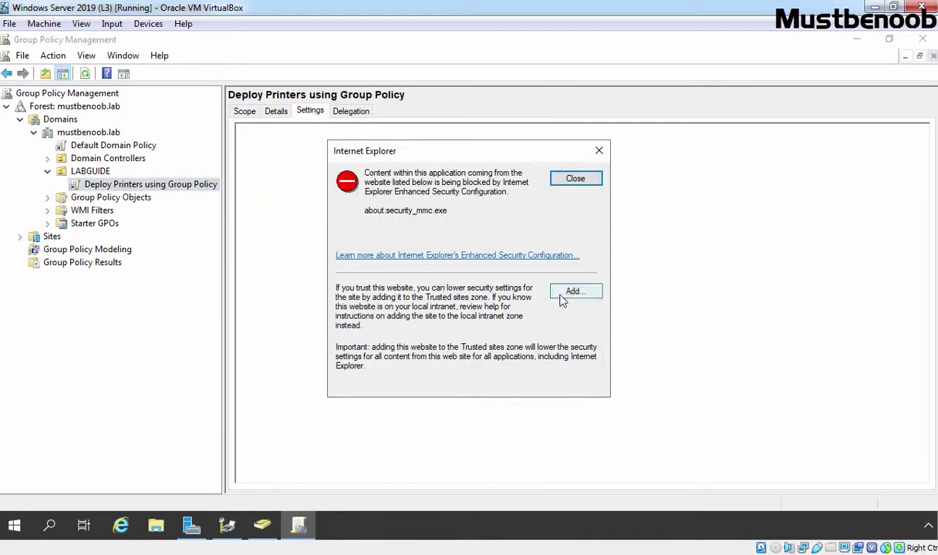
click(572, 291)
click(568, 243)
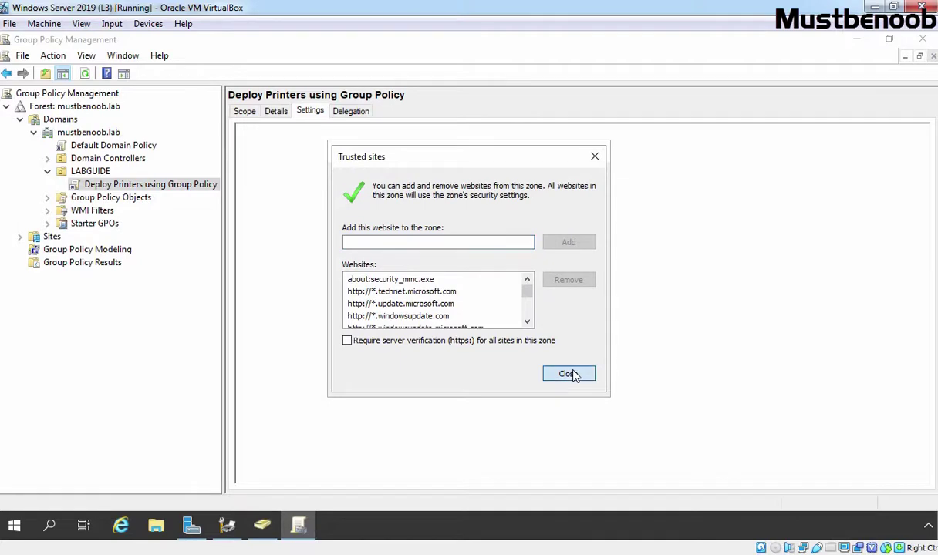
click(572, 372)
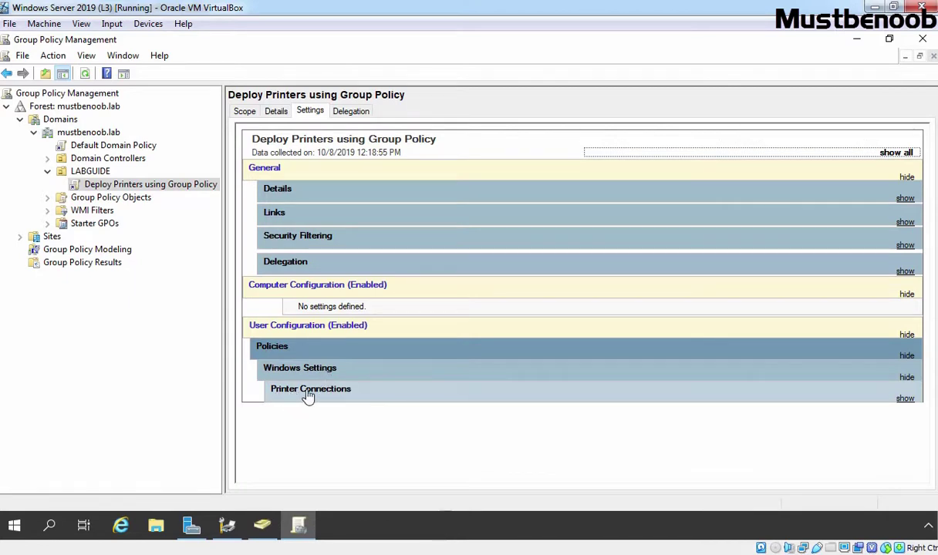
click(904, 399)
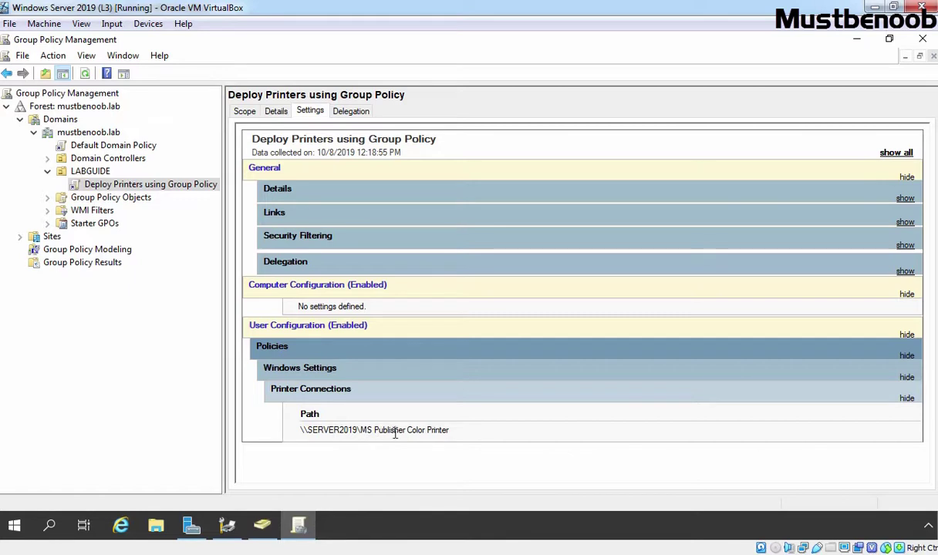
Open the GPO for editing and display User Configuration > Policies > Windows Settings > Deployed Printers in a maximized editor window.
right_click(165, 191)
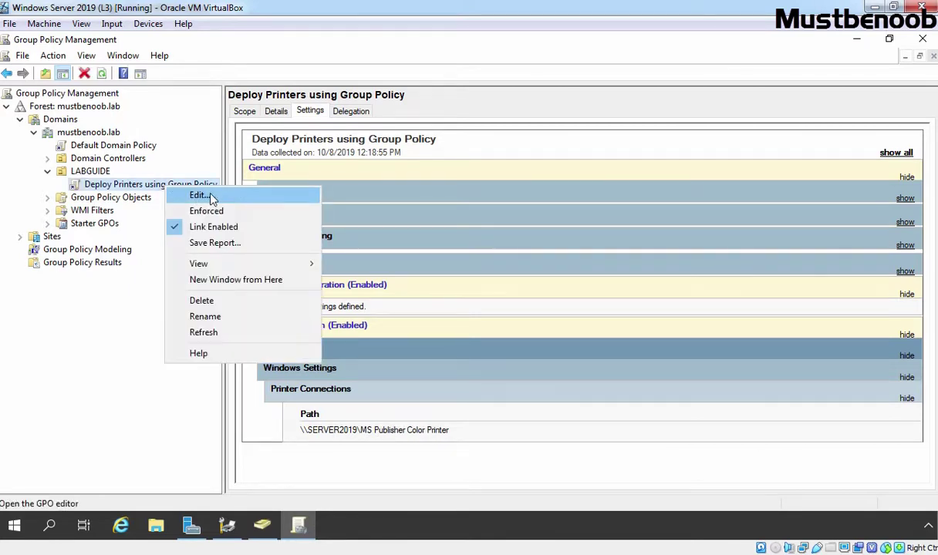
click(199, 195)
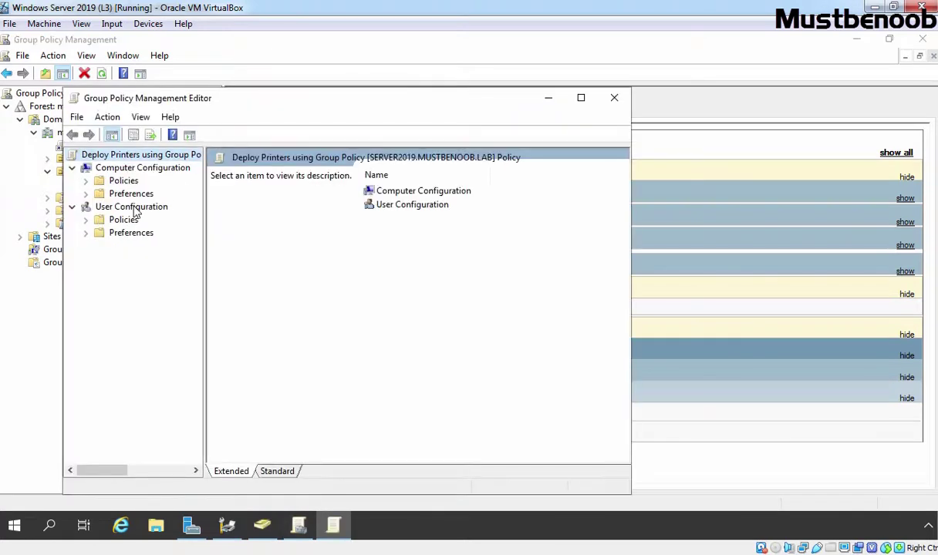
click(131, 207)
double_click(129, 221)
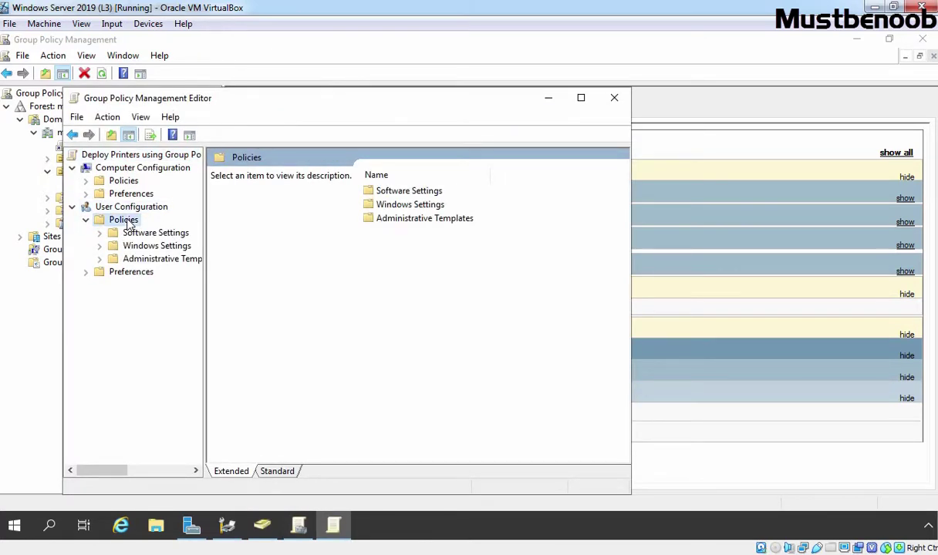
double_click(135, 247)
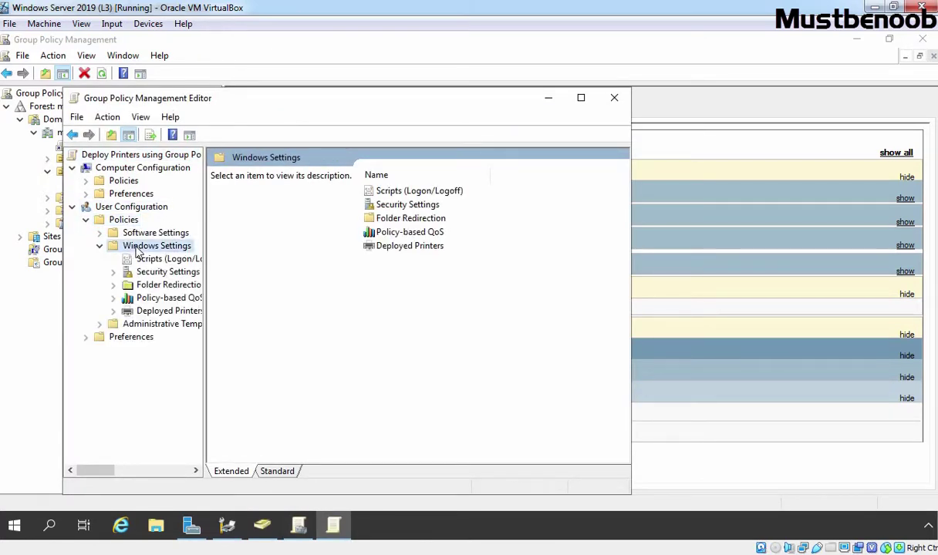
click(158, 311)
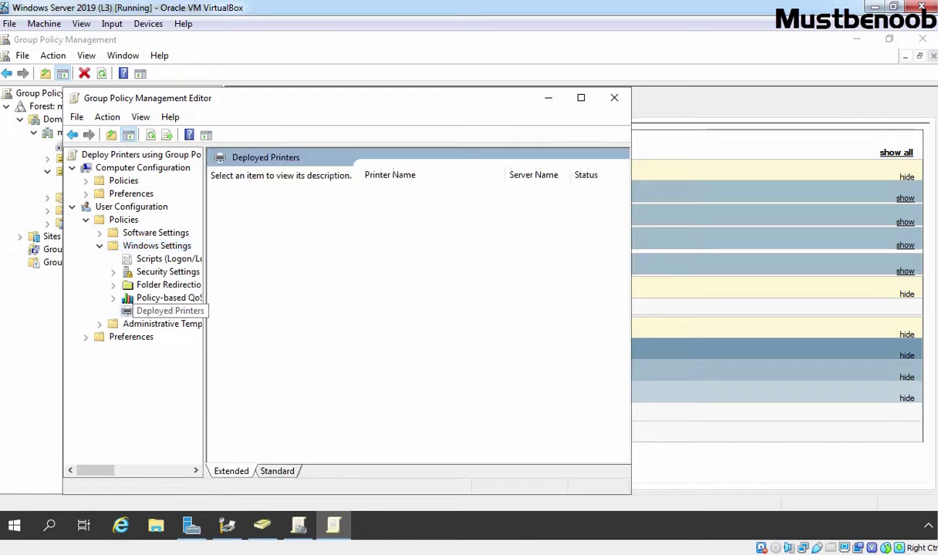
click(580, 98)
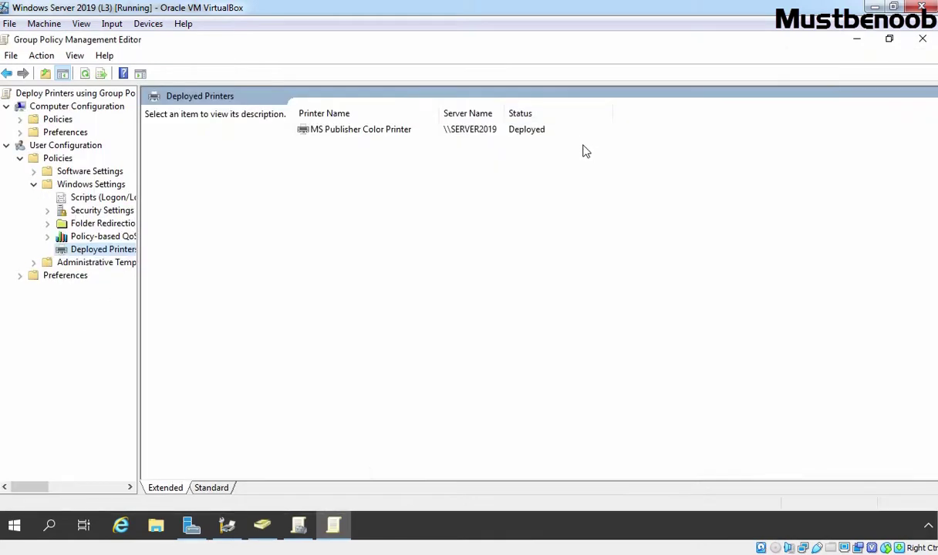
Check the actions offered for the deployed MS Publisher Color Printer without removing it, and close the editor and Group Policy Management.
click(405, 137)
right_click(405, 136)
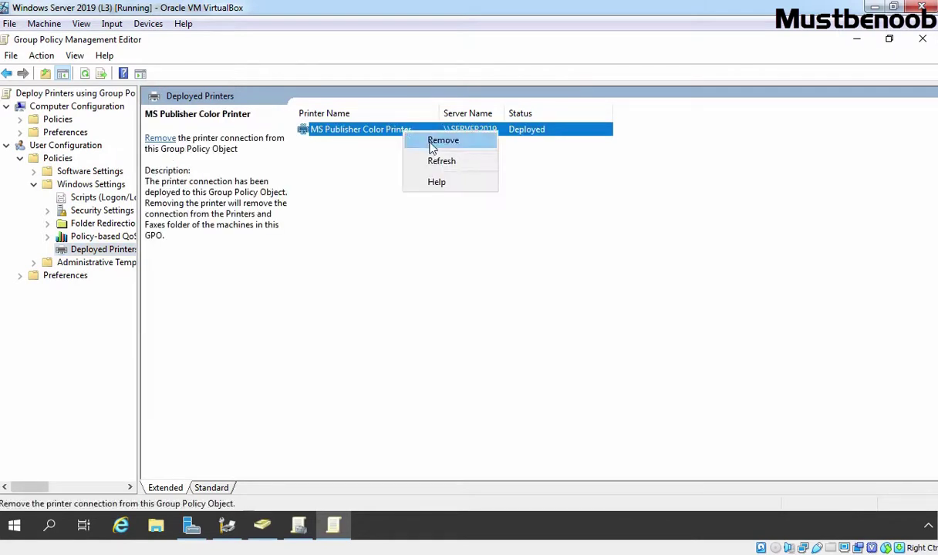
click(351, 312)
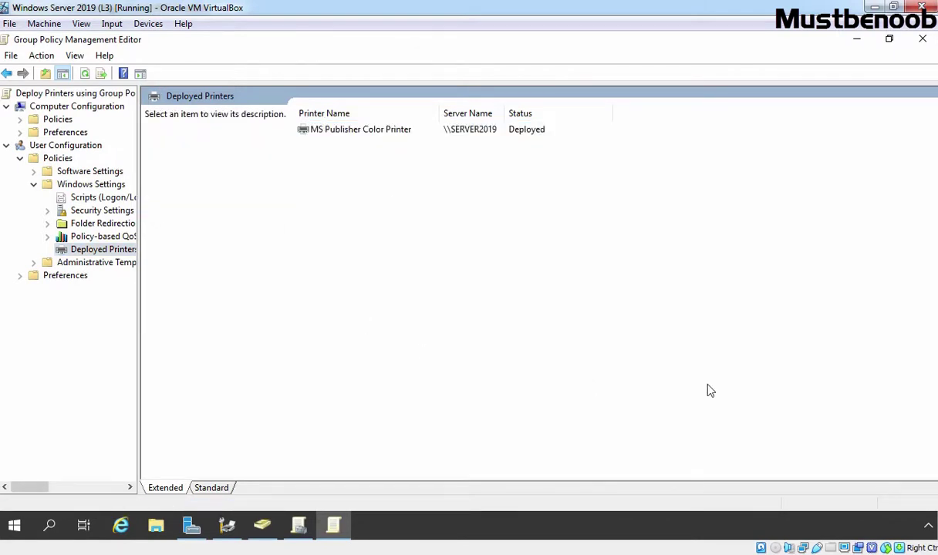
click(922, 40)
click(923, 40)
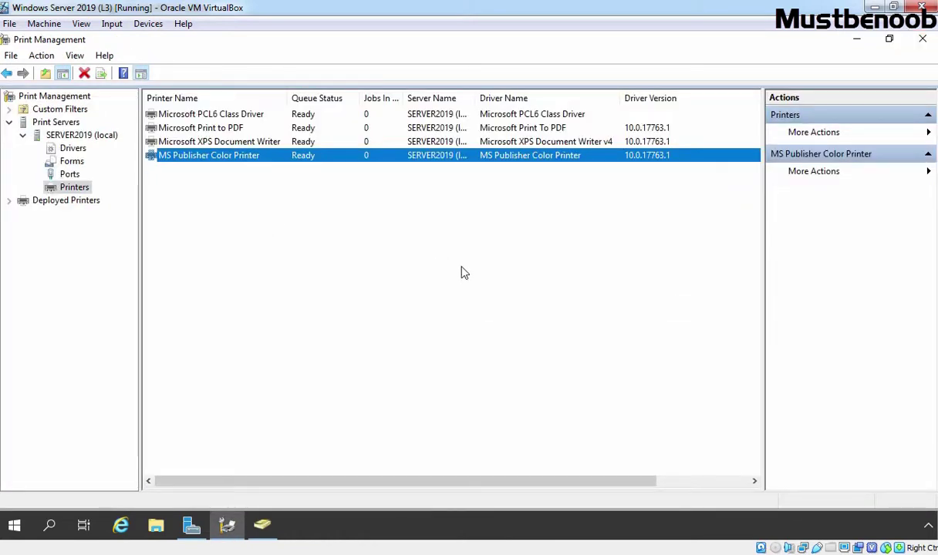
Switch to the Windows 10 (L2) virtual machine and sign in to the preselected user account with its password.
key(alt+Tab)
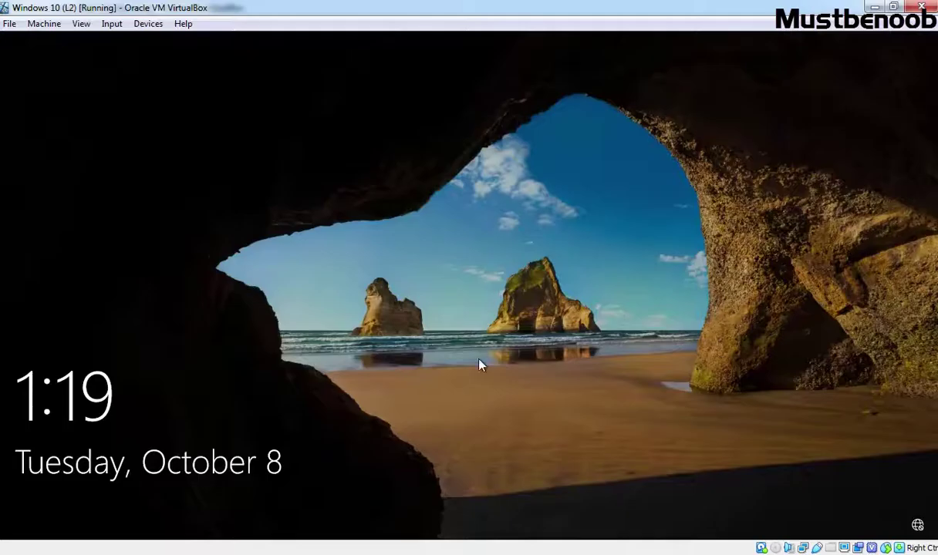
click(424, 364)
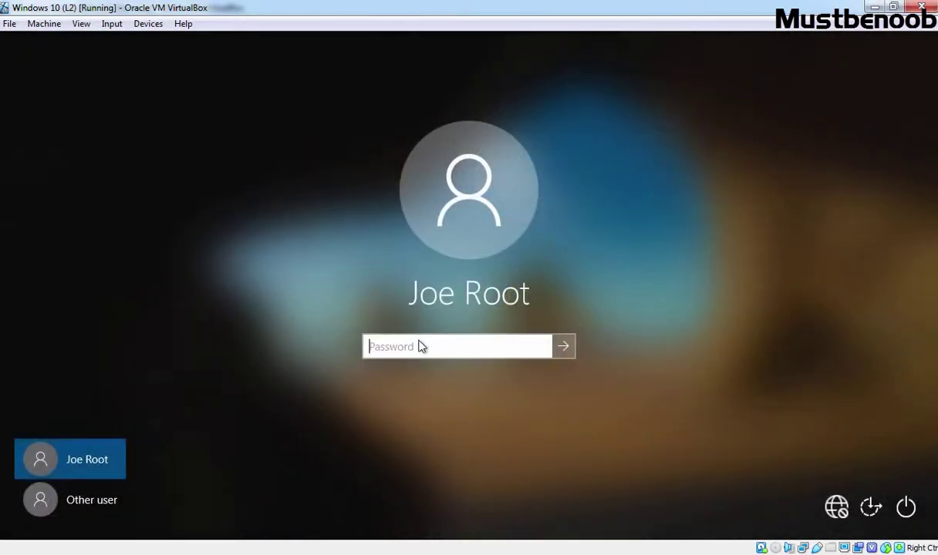
text(*******)
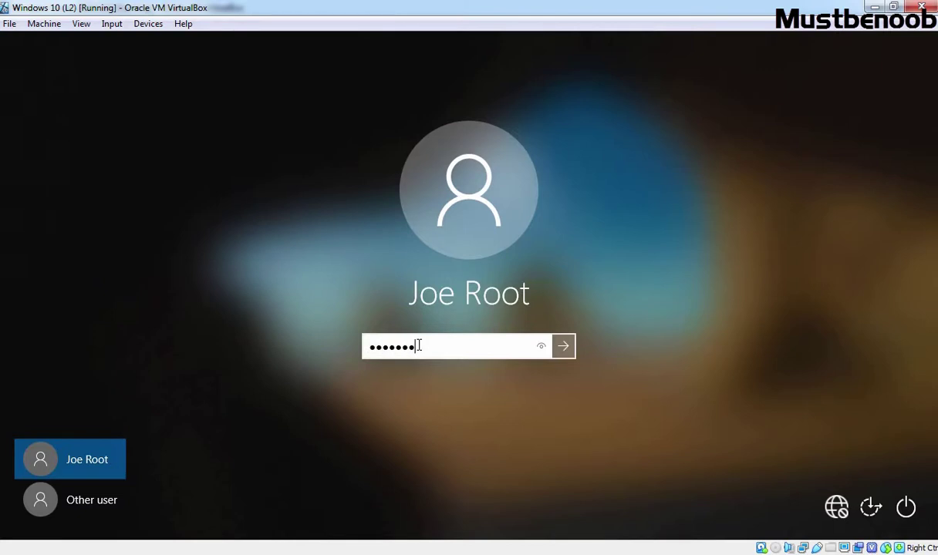
key(Return)
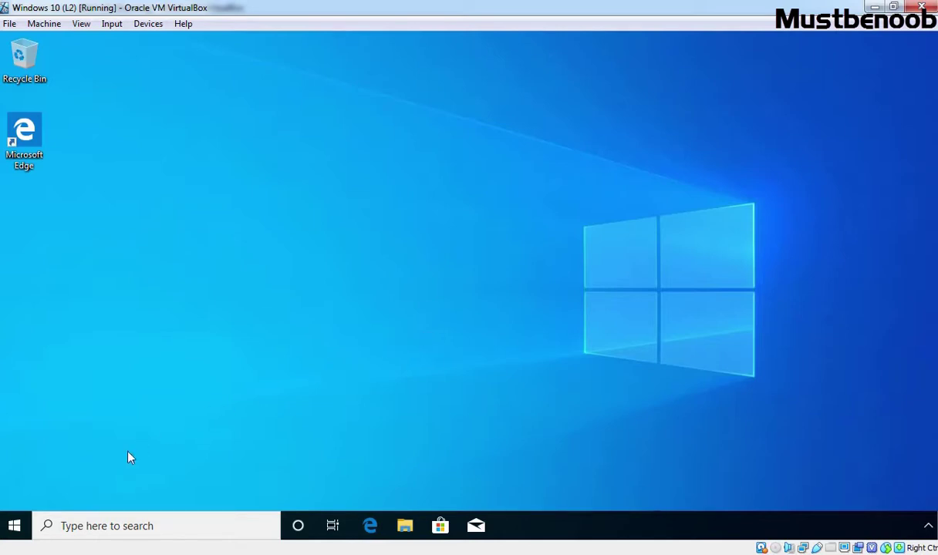
Open the Printers & scanners page under Devices in Windows Settings.
click(14, 525)
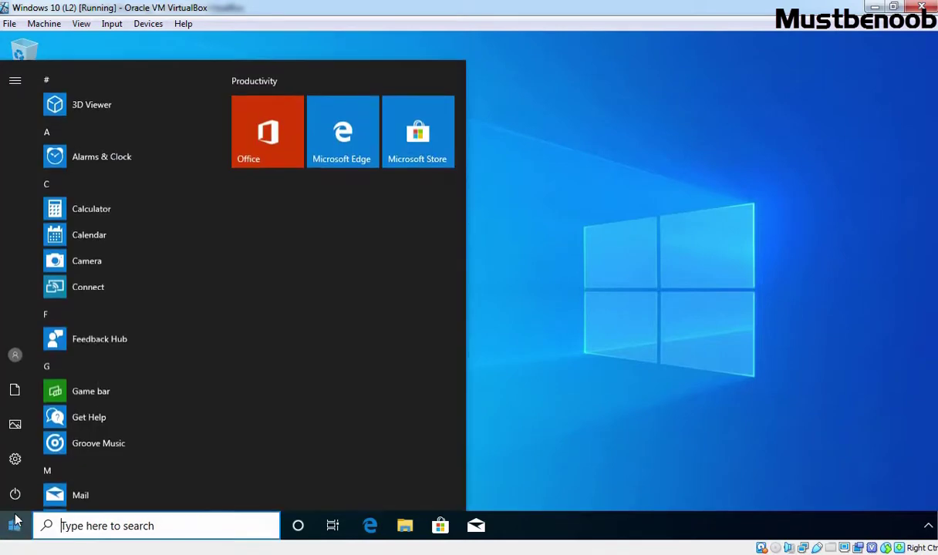
click(15, 461)
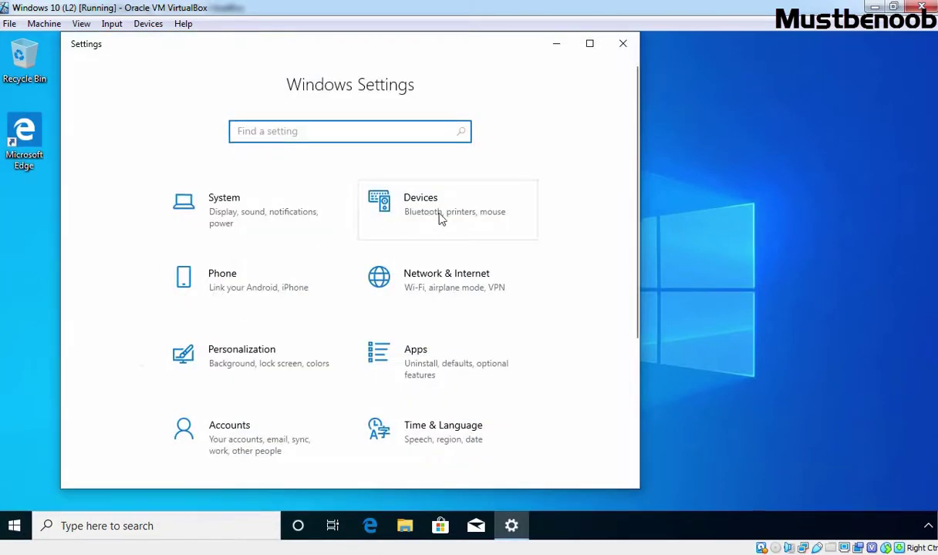
click(439, 219)
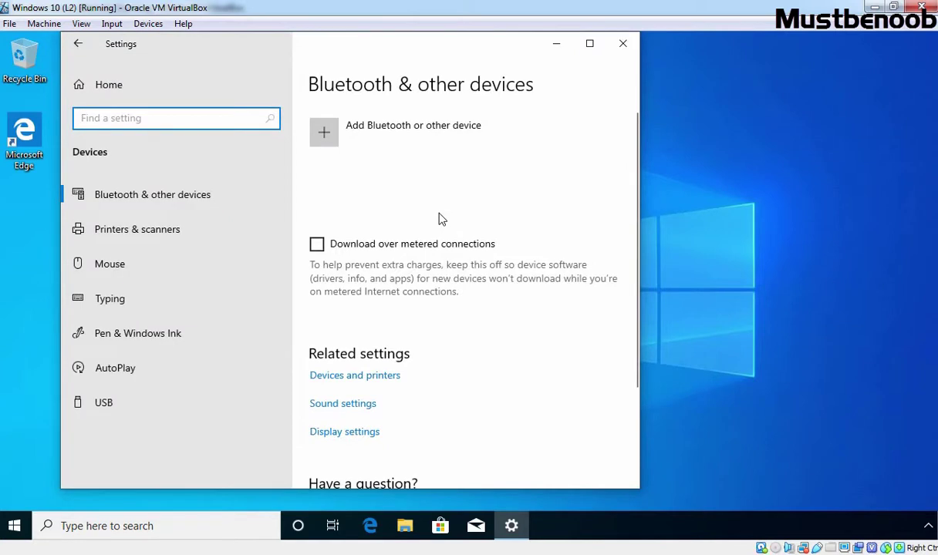
click(127, 235)
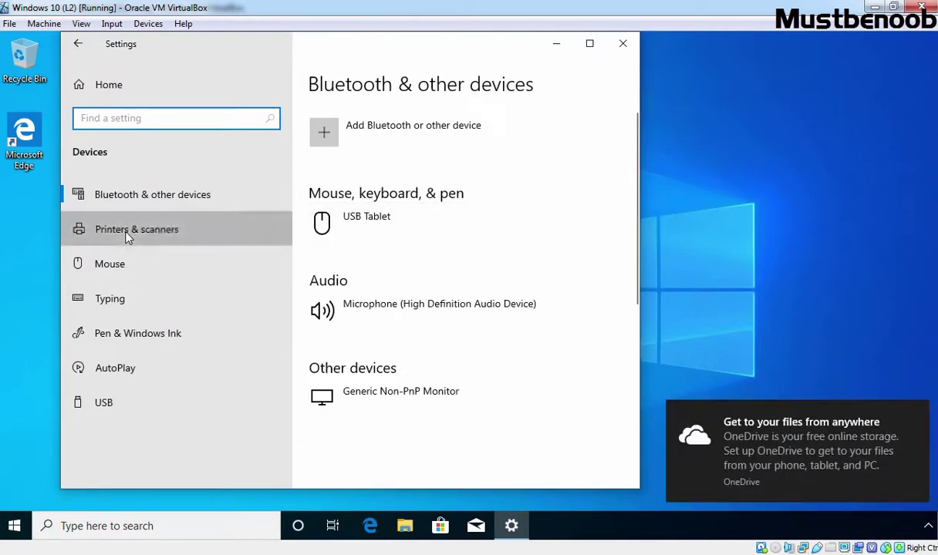